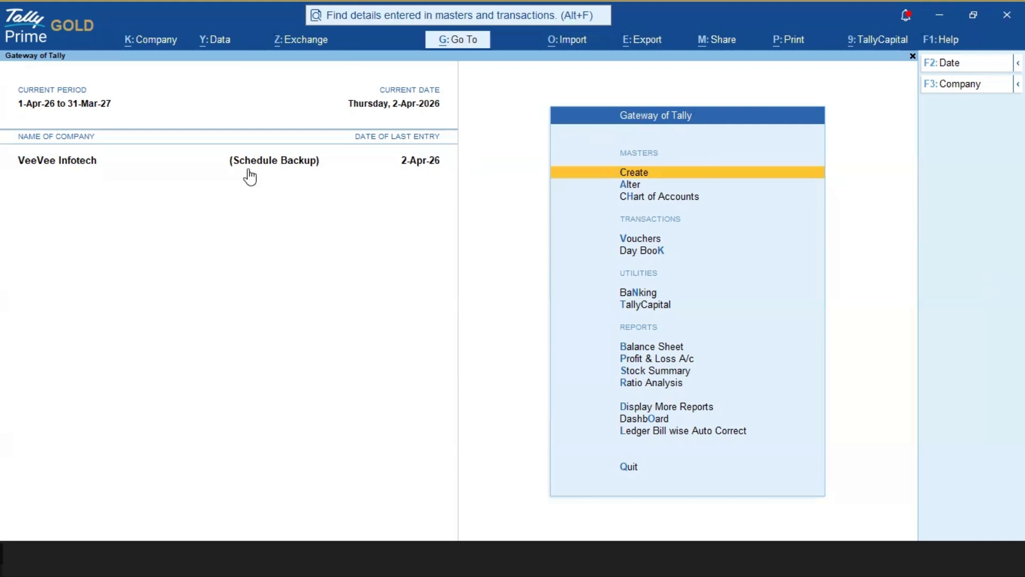
Step: Open a new backup schedule for VeeVee Infotech and choose to specify a custom path for the backup data
left_click(267, 162)
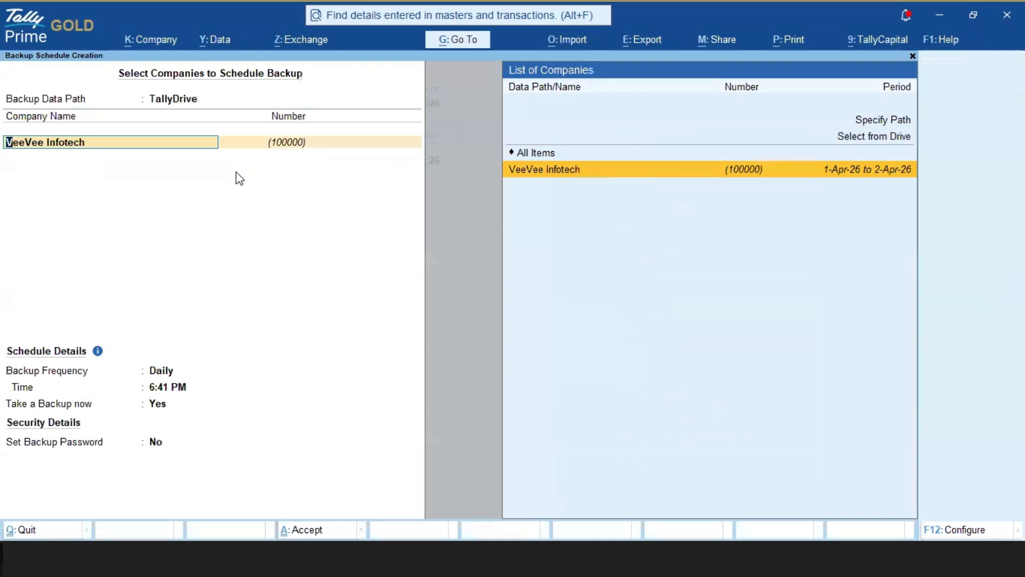
key("BackSpace")
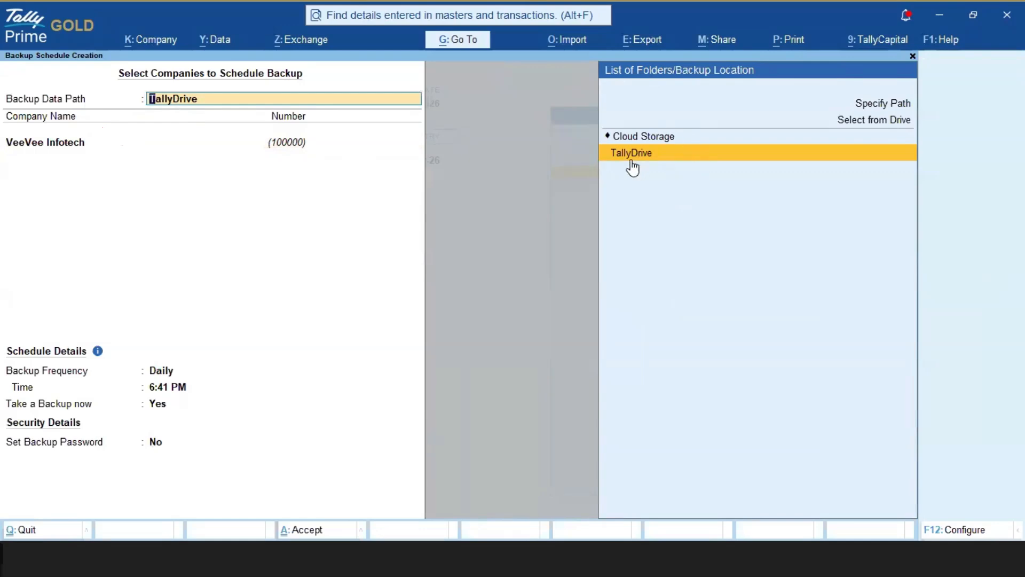
key("Up")
key("Down")
key("Up")
key("Up")
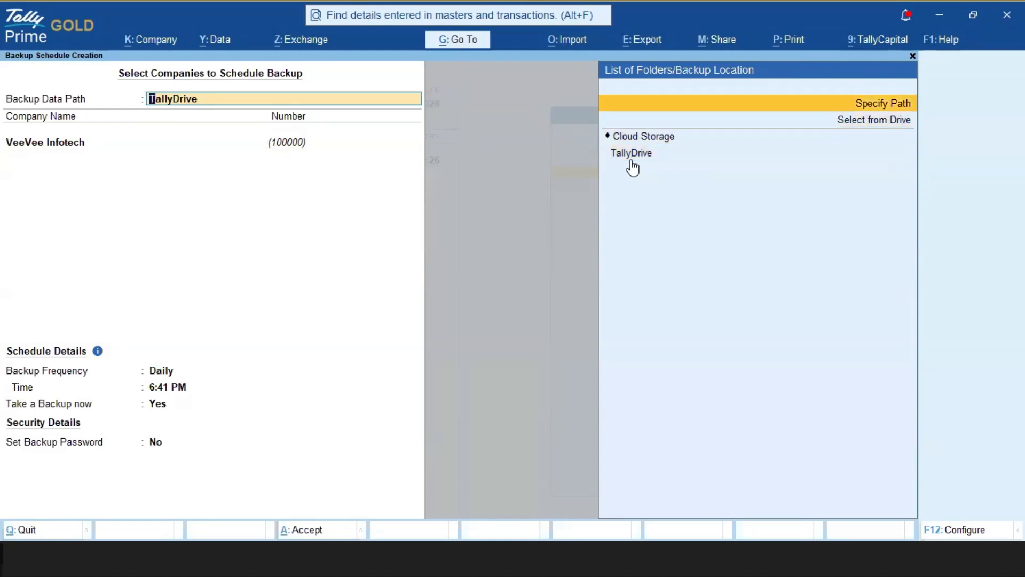
key("Return")
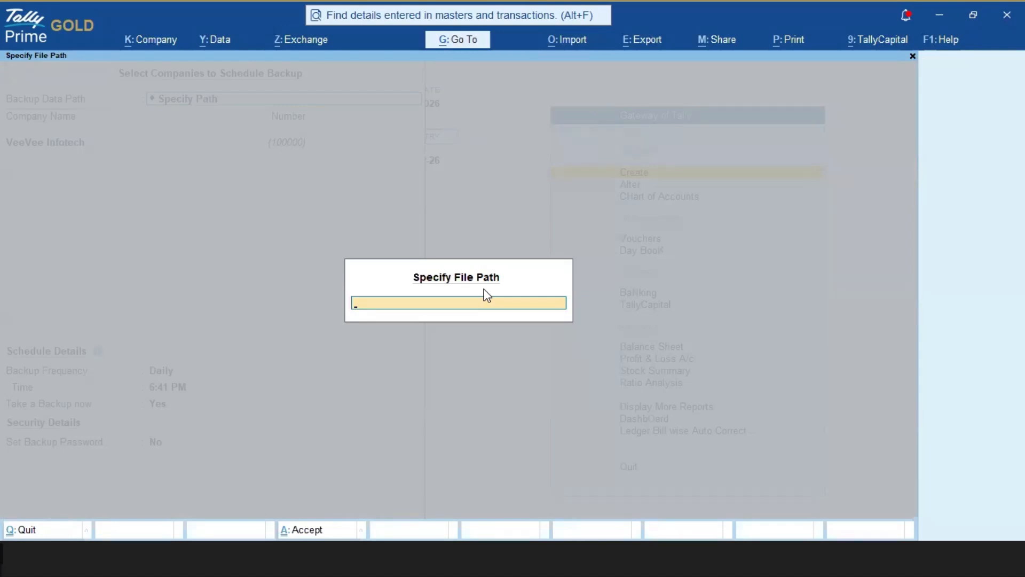
Step: Switch to File Explorer and open Local Disk (D:)
key("alt+Tab")
key("alt+Tab")
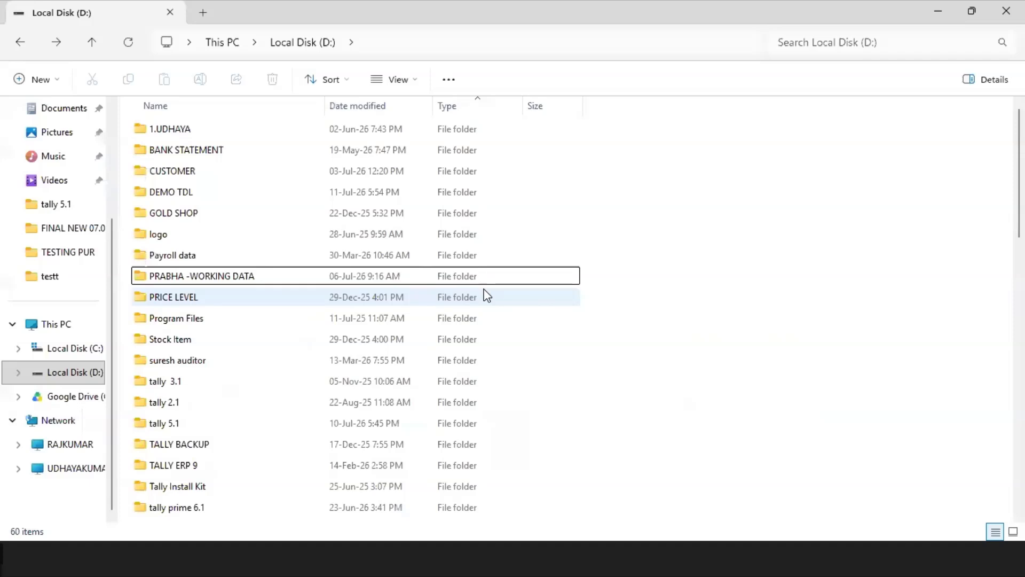
left_click(56, 331)
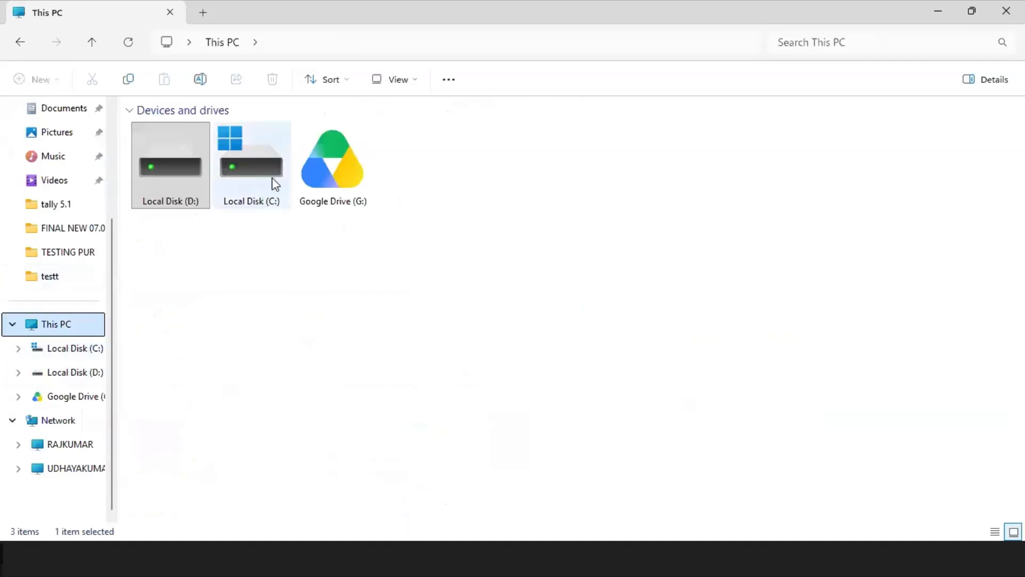
double_click(187, 179)
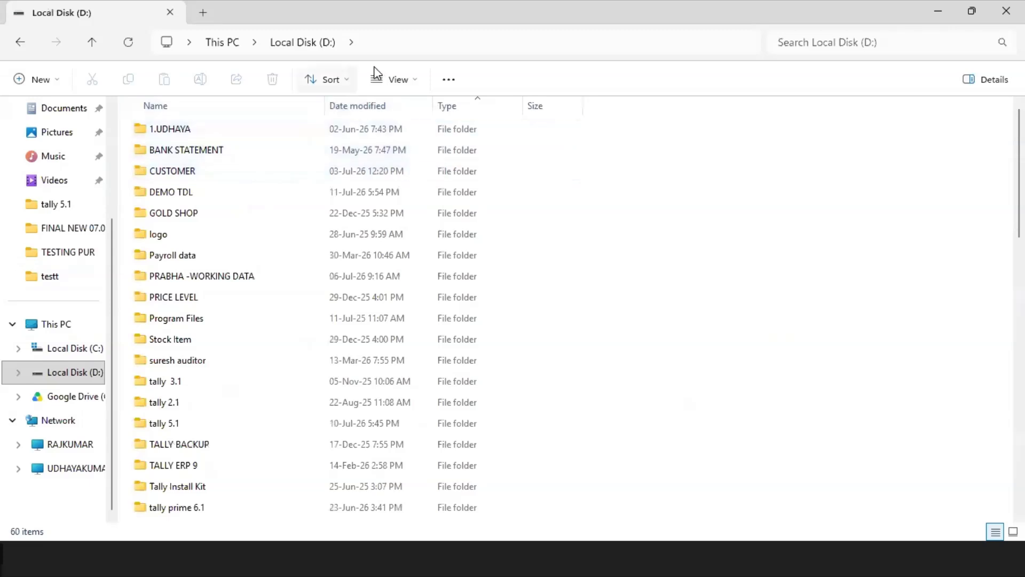
Step: Create a folder named TALLY SHEDULE BACKUP on Local Disk (D:) and open it
left_click(44, 86)
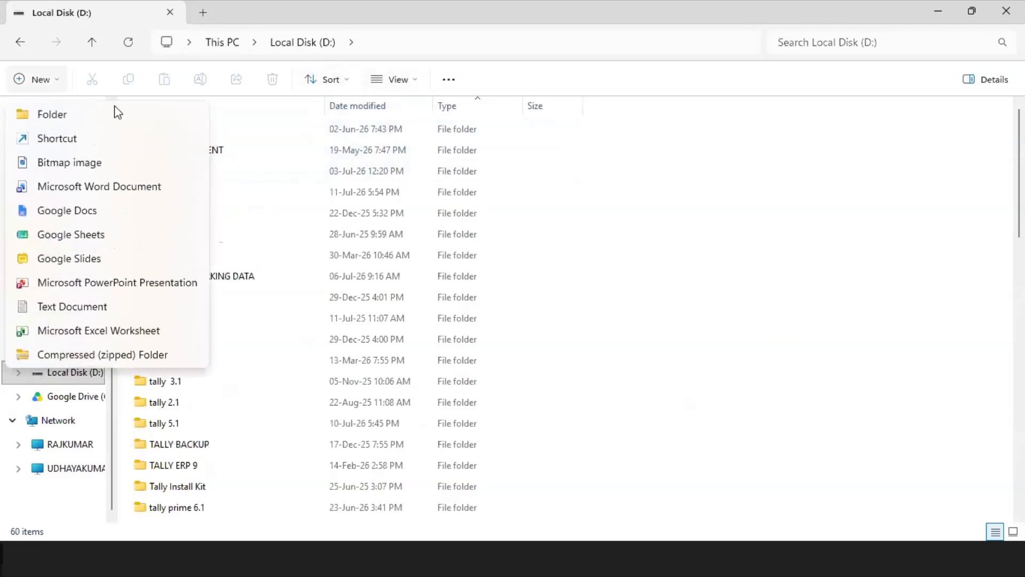
left_click(77, 115)
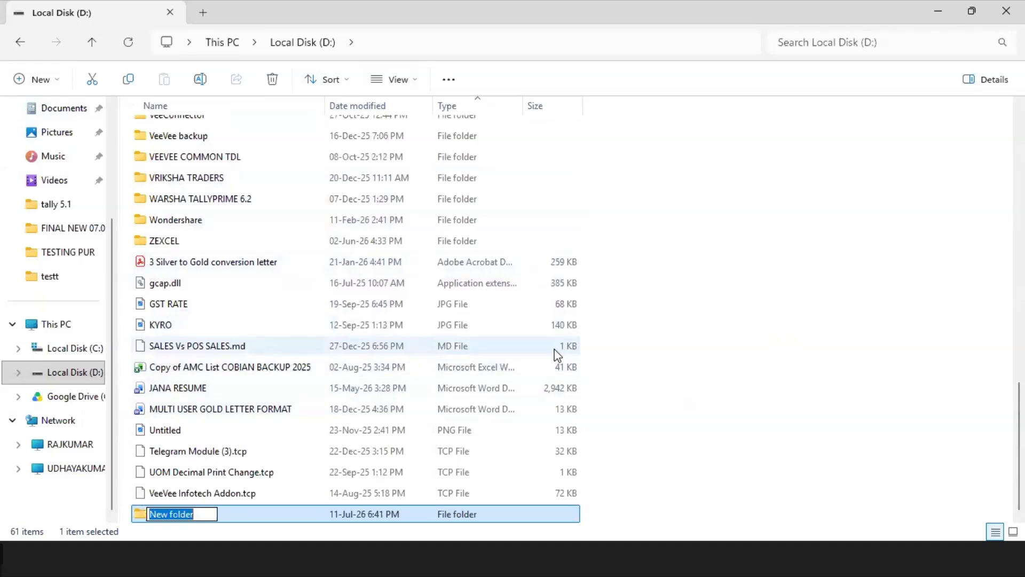
type("SHEDU")
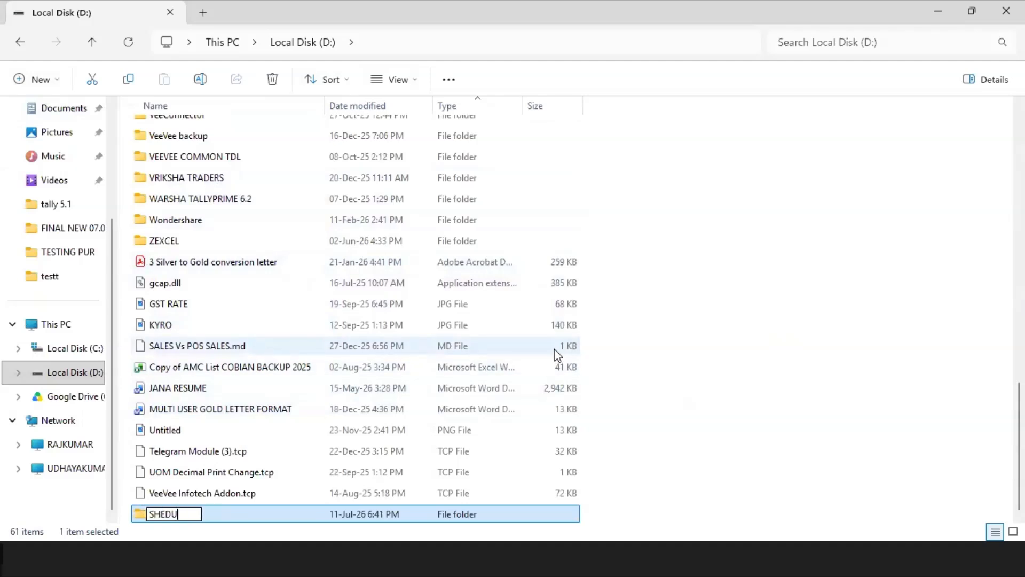
type("LE BAC")
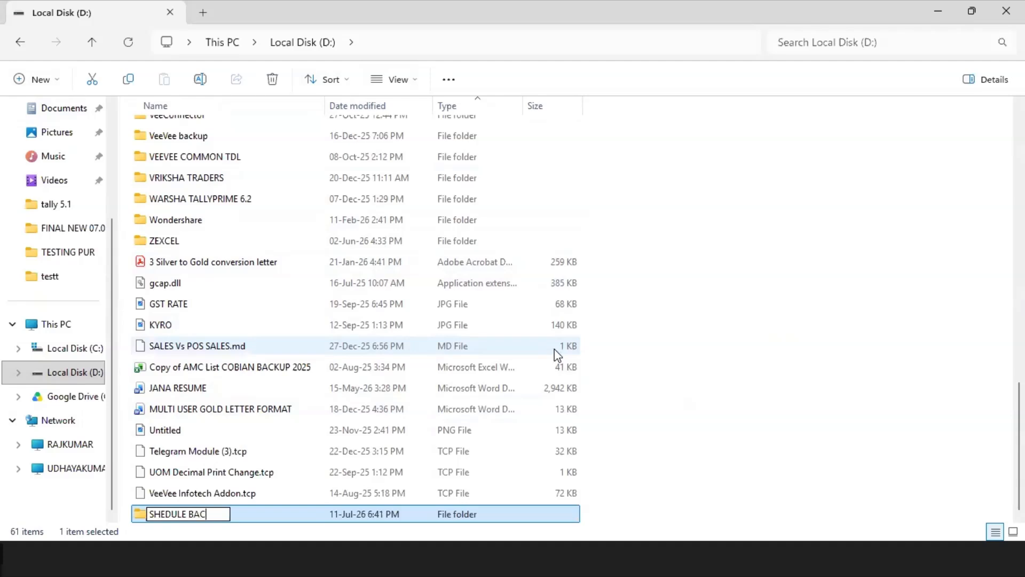
type("KUP")
type("T")
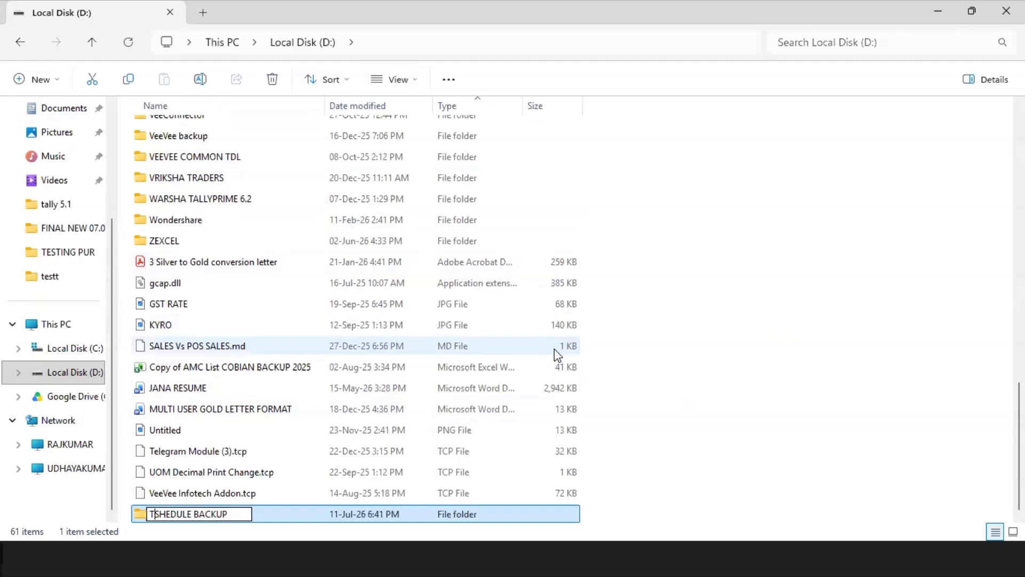
type("ALLY")
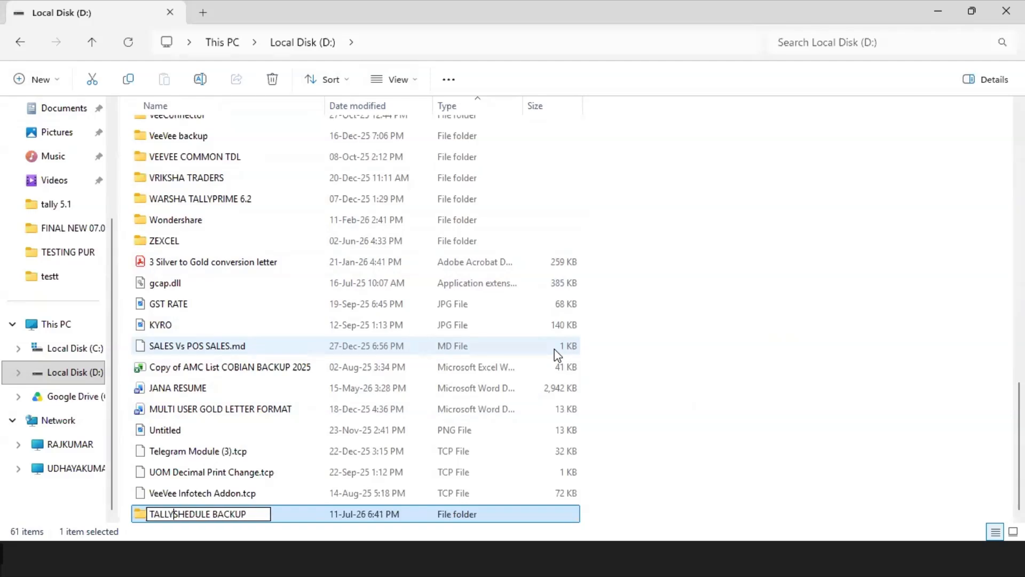
key("Return")
key("Return")
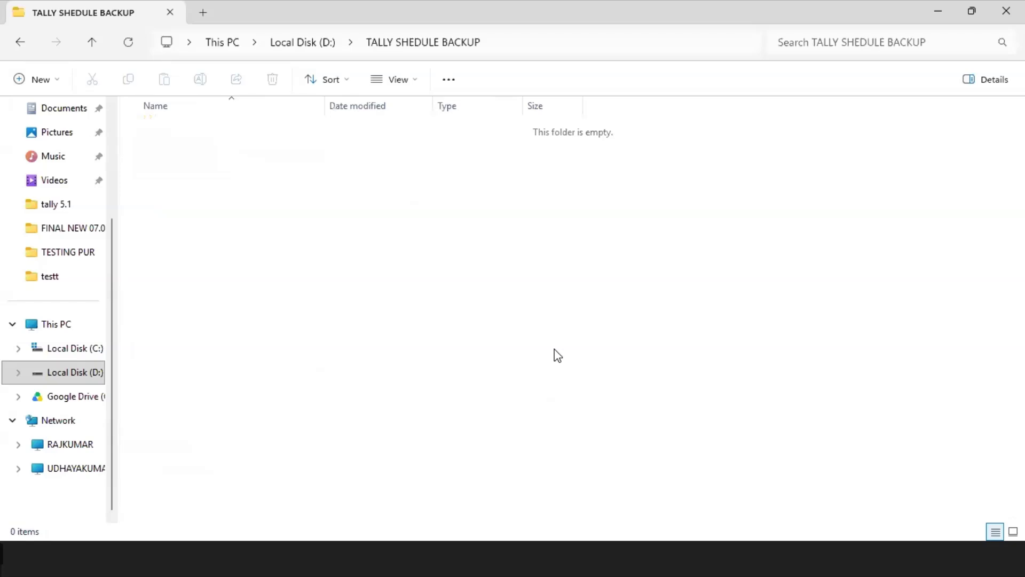
Step: Copy the new folder's path and, back in TallyPrime, set the schedule's backup data path to D:\TALLY SHEDULE BACKUP
left_click(499, 50)
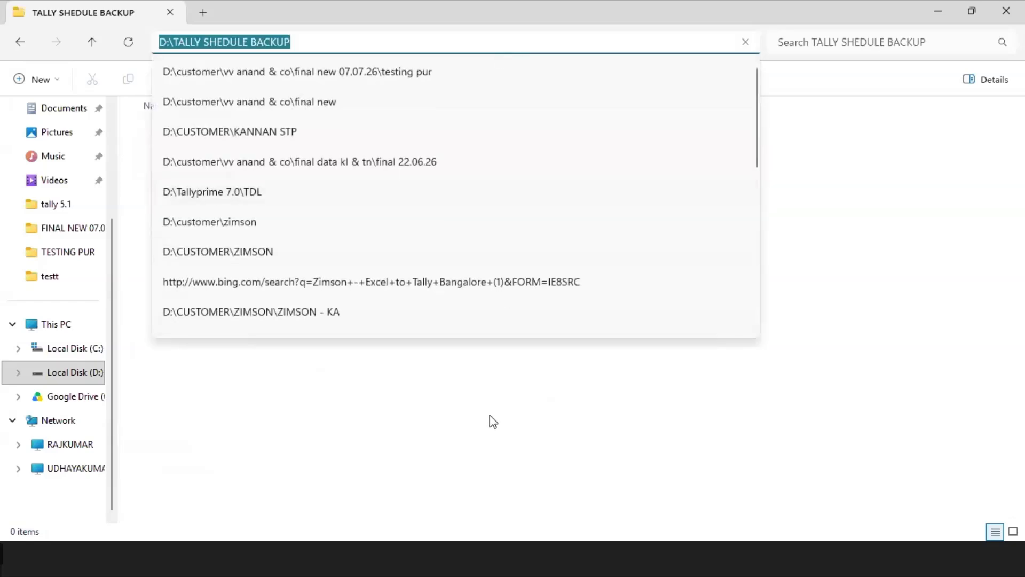
key("ctrl+c")
key("alt+Tab")
key("Escape")
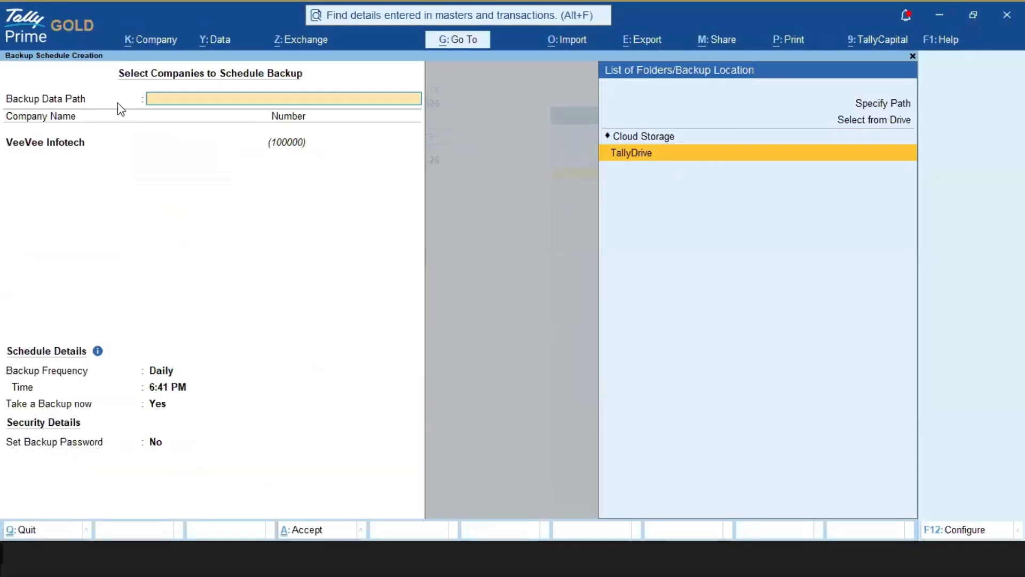
key("Up")
key("Up")
key("Return")
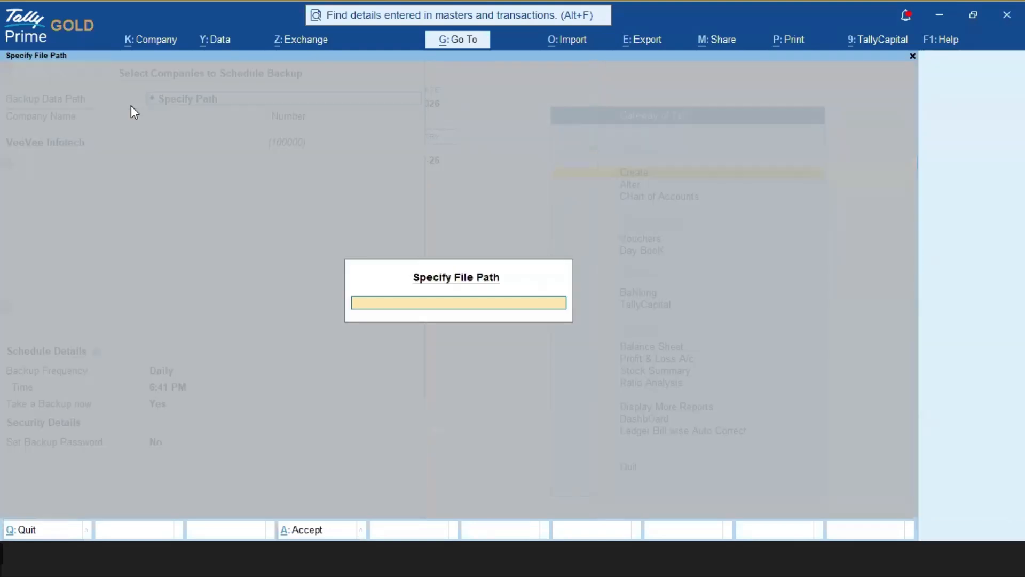
key("ctrl+v")
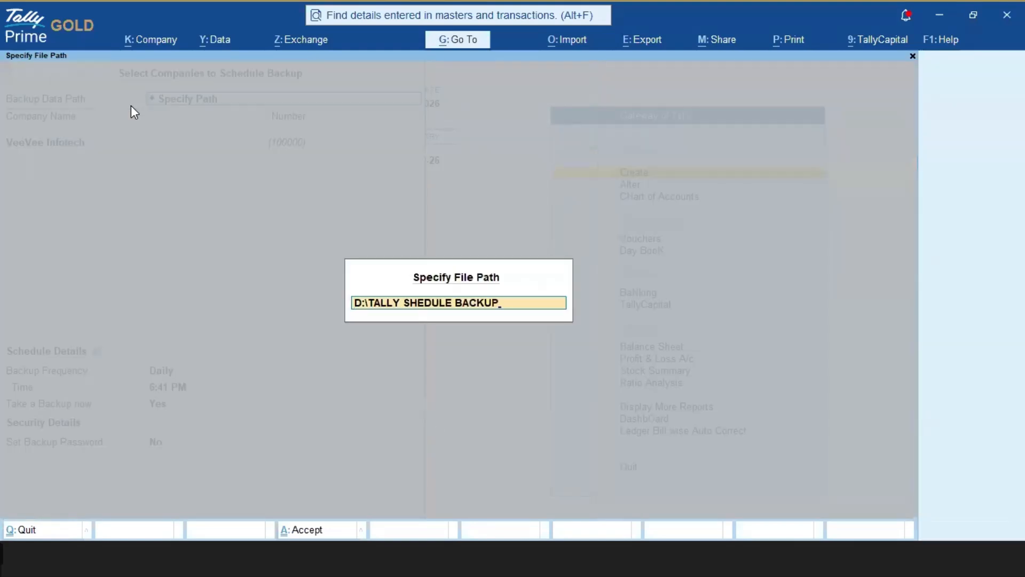
key("Return")
key("Return")
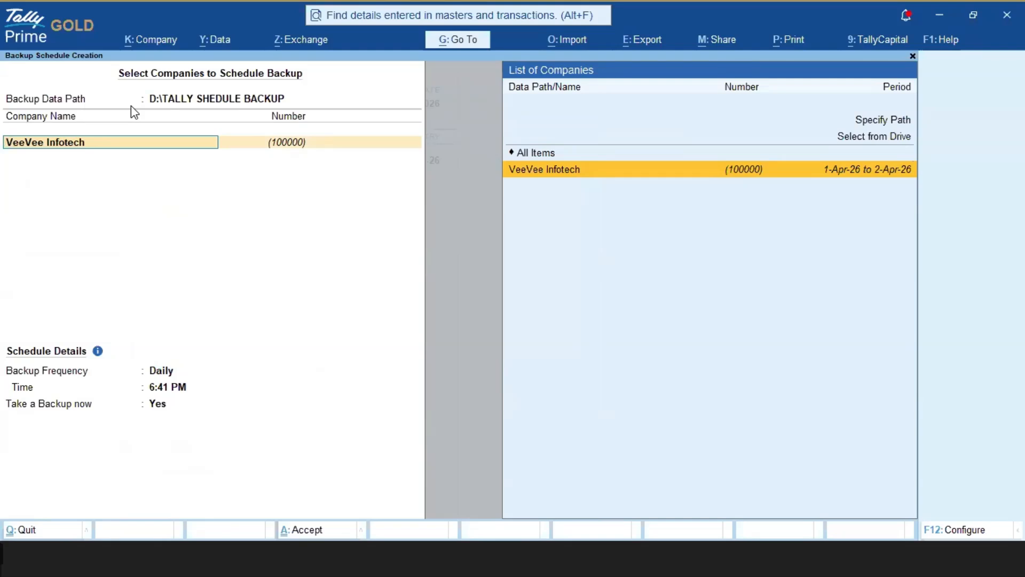
Step: Keep VeeVee Infotech as the only company to back up and set the backup frequency to Daily
key("Return")
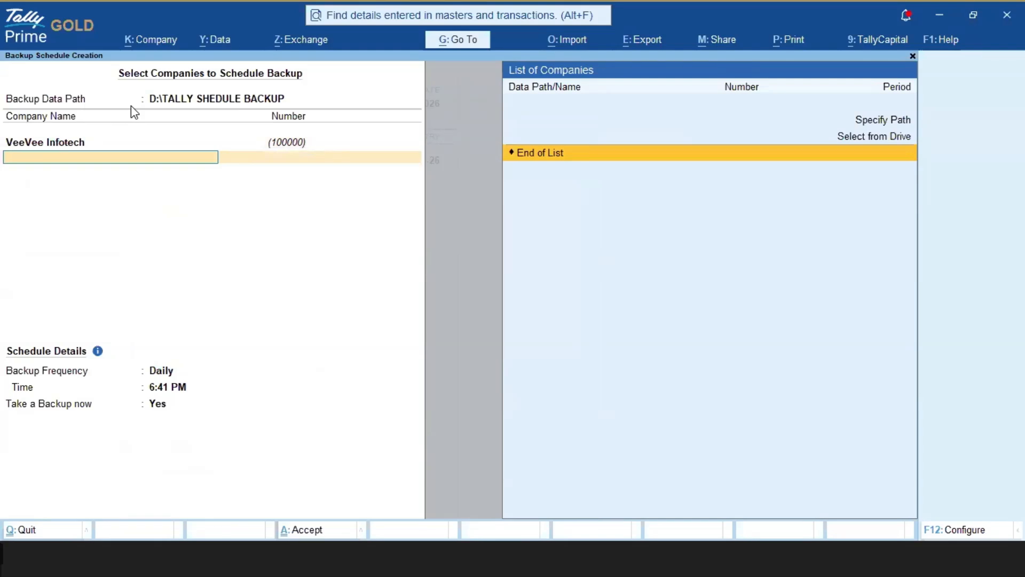
key("Return")
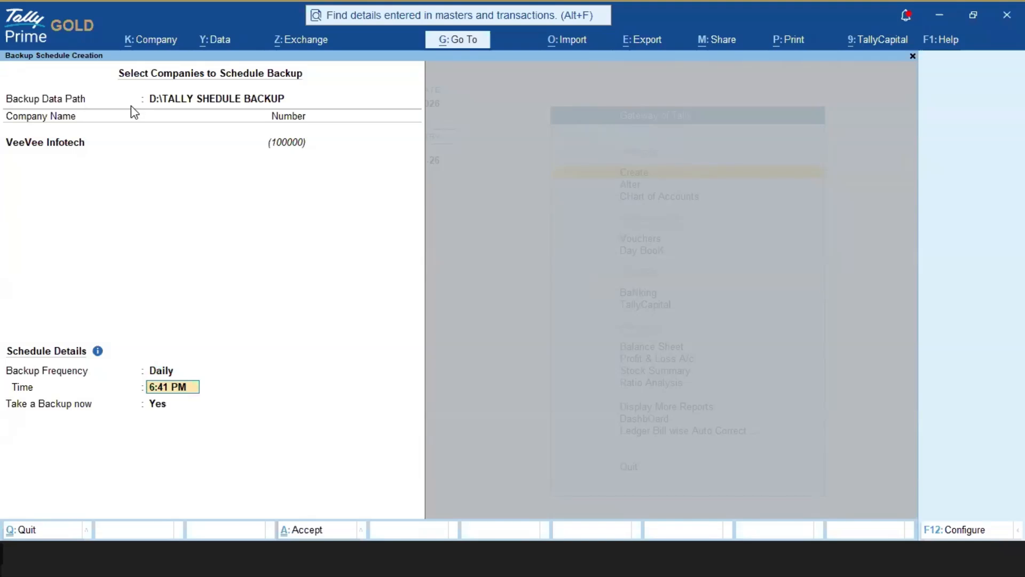
key("BackSpace")
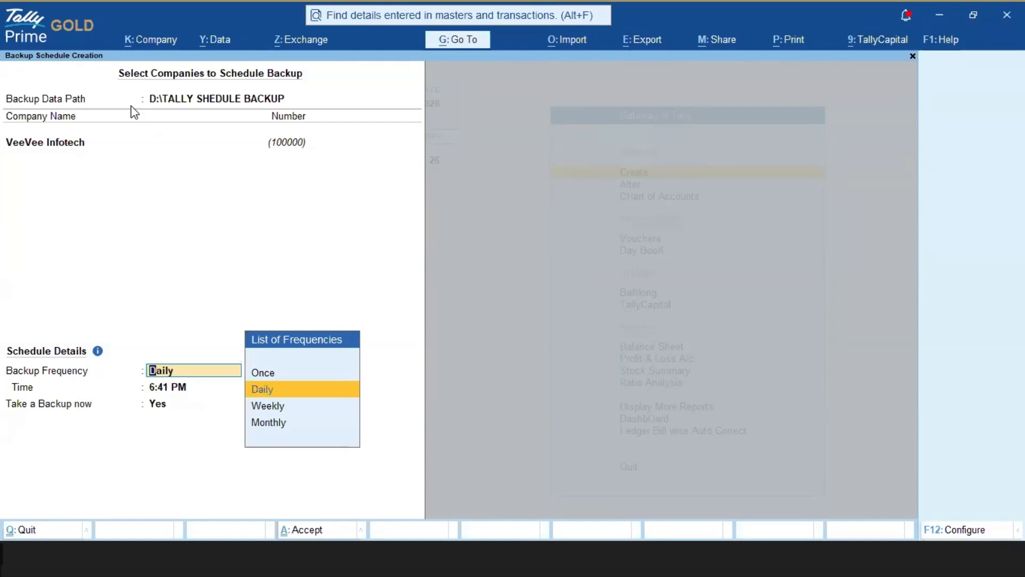
key("Down")
key("Up")
key("Up")
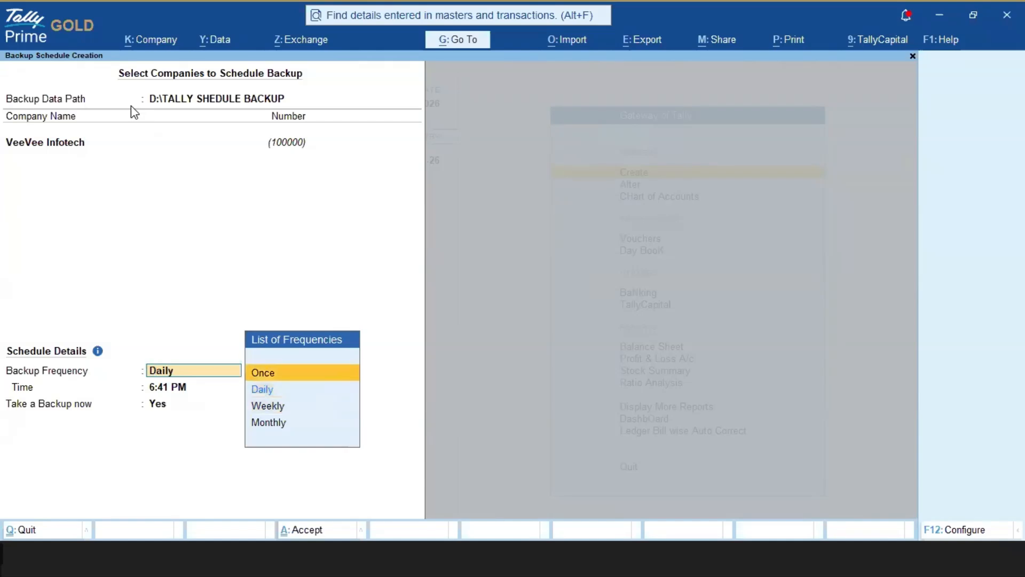
key("Down")
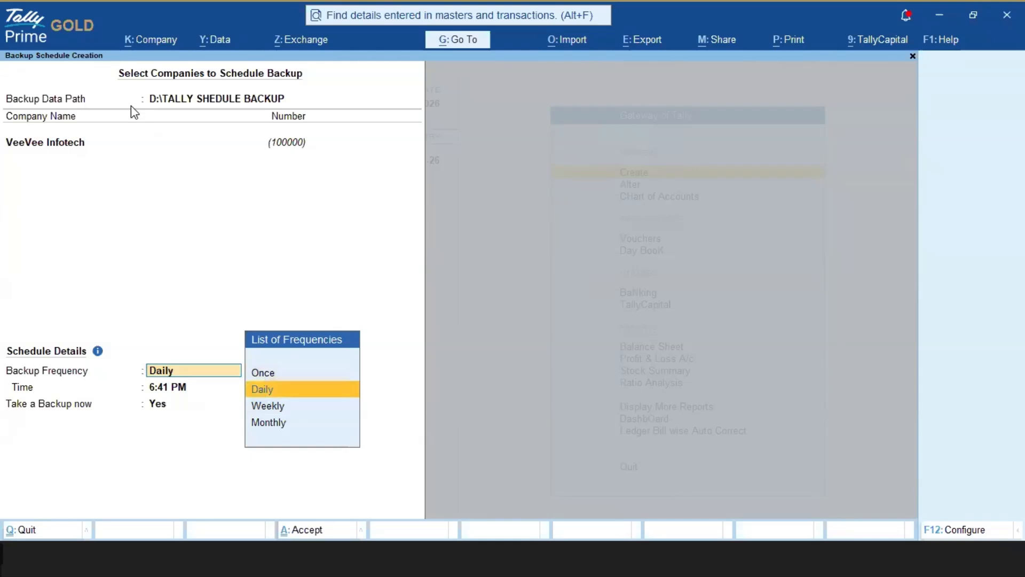
key("Down")
key("Down")
key("Up")
key("Up")
key("Return")
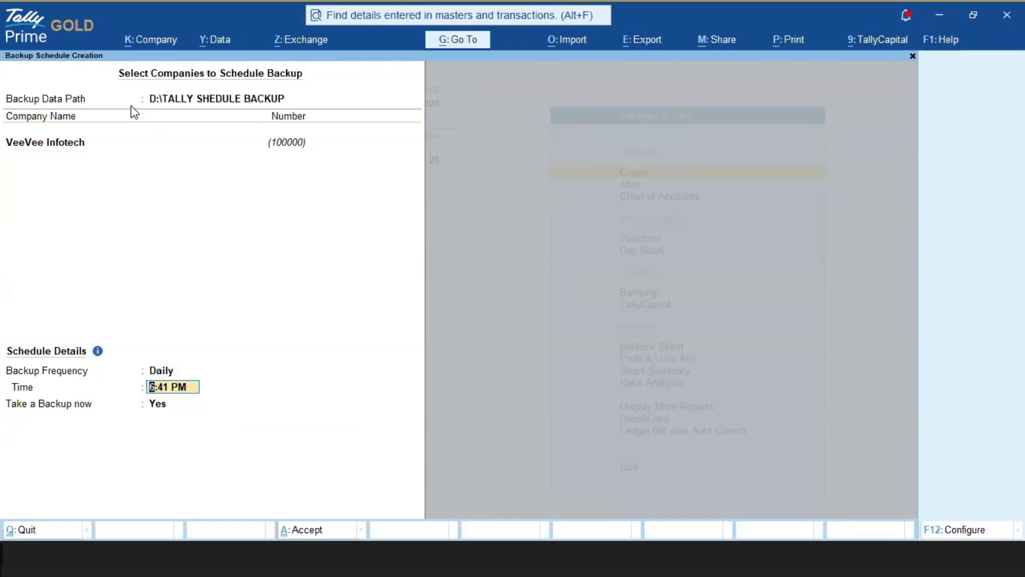
Step: Set the backup time to 6:44 PM, keep taking a backup now as Yes, and save the schedule
type("6.44")
key("Return")
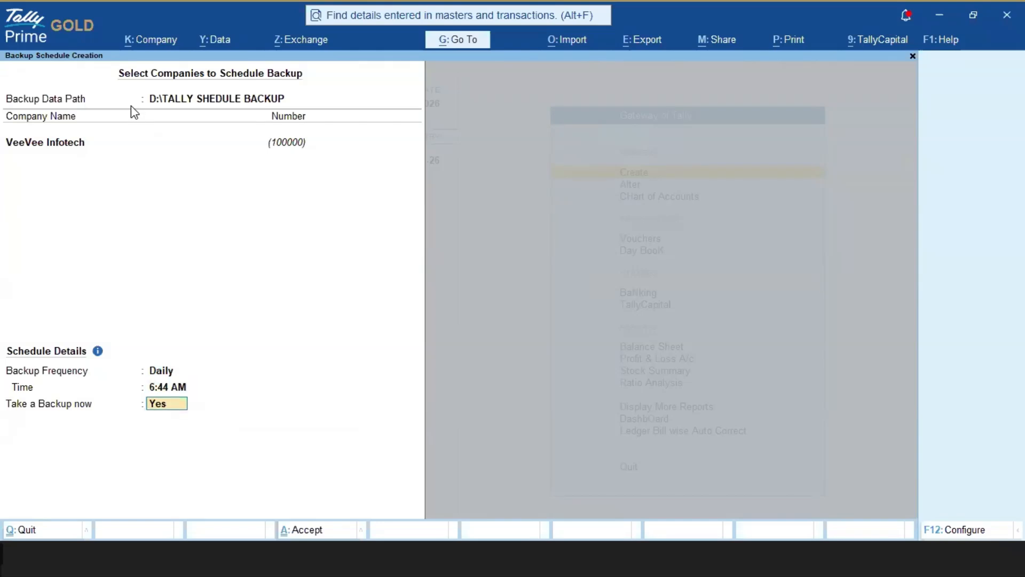
key("Up")
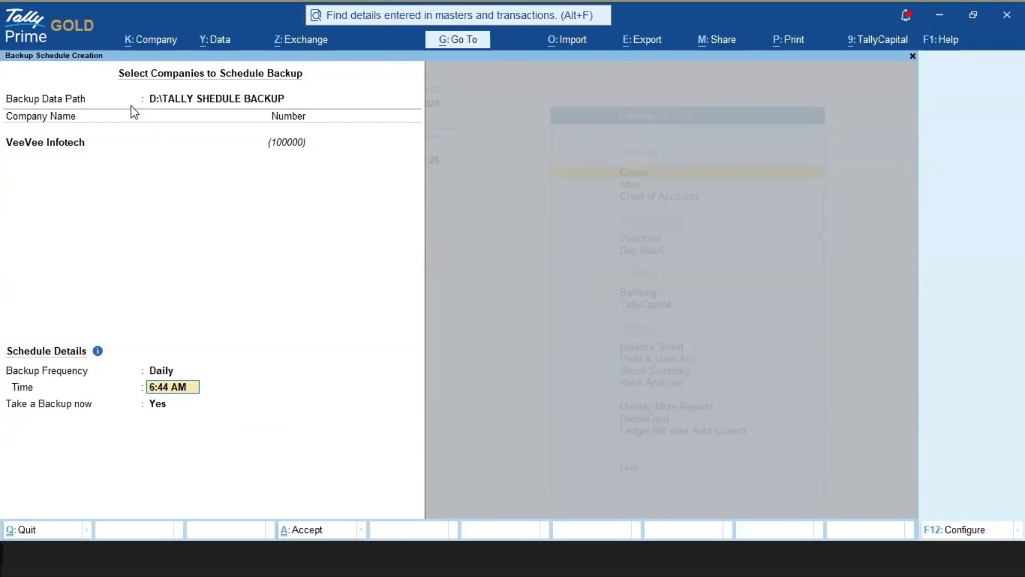
type("P")
key("Return")
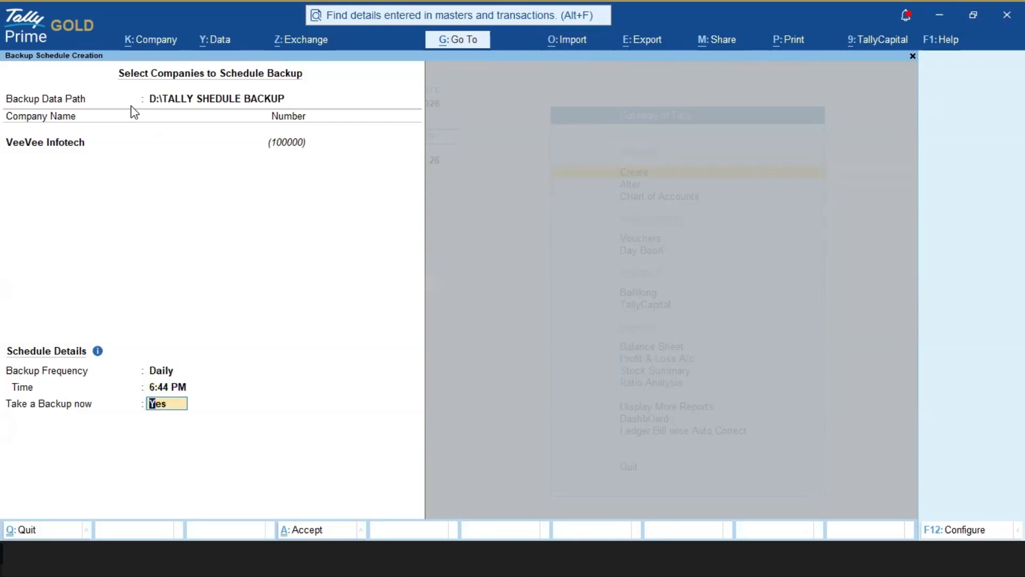
key("Return")
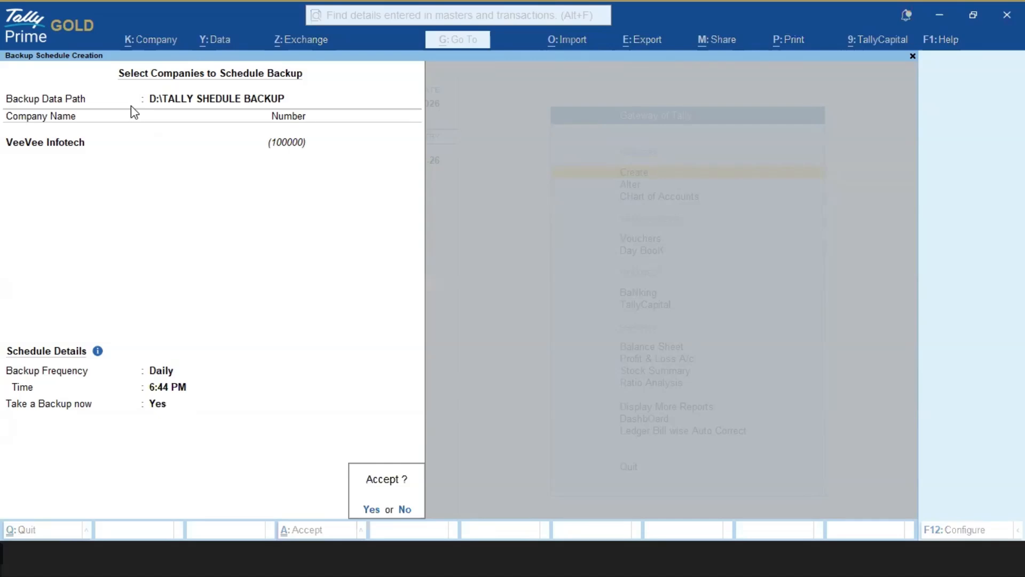
key("Return")
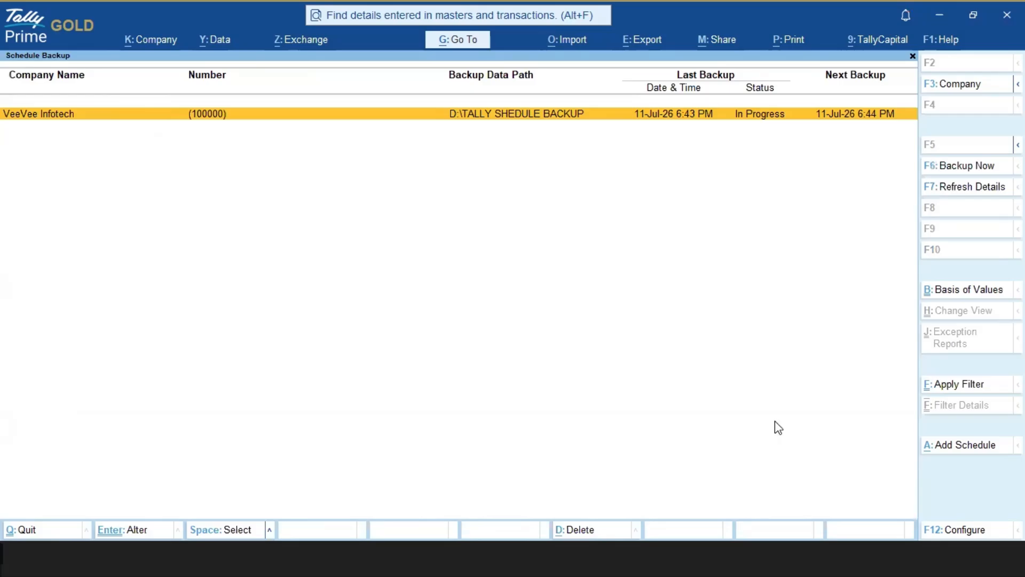
Step: Check the system clock on the desktop and look for the backup file in the TALLY SHEDULE BACKUP folder
key("super+d")
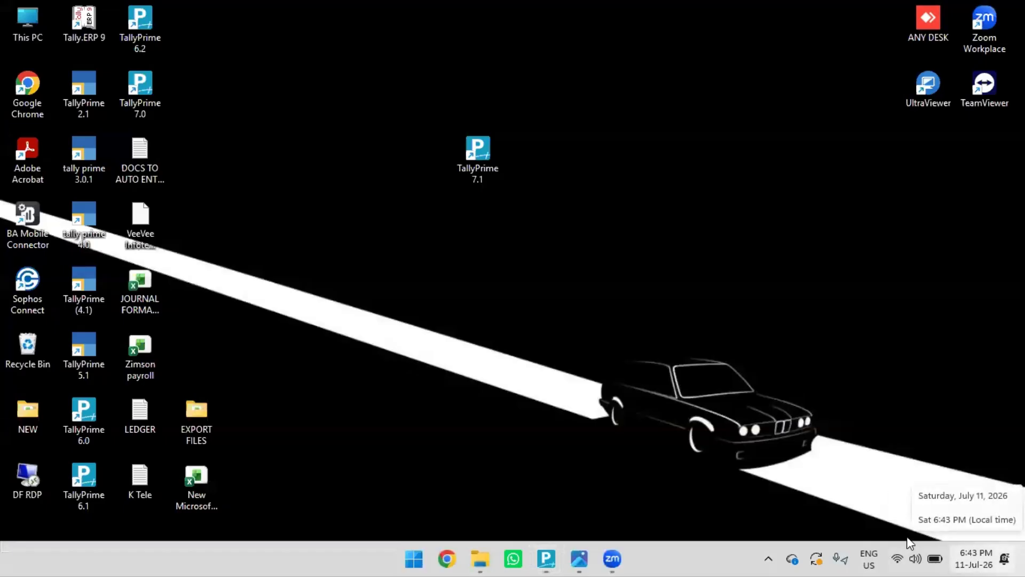
left_click(545, 558)
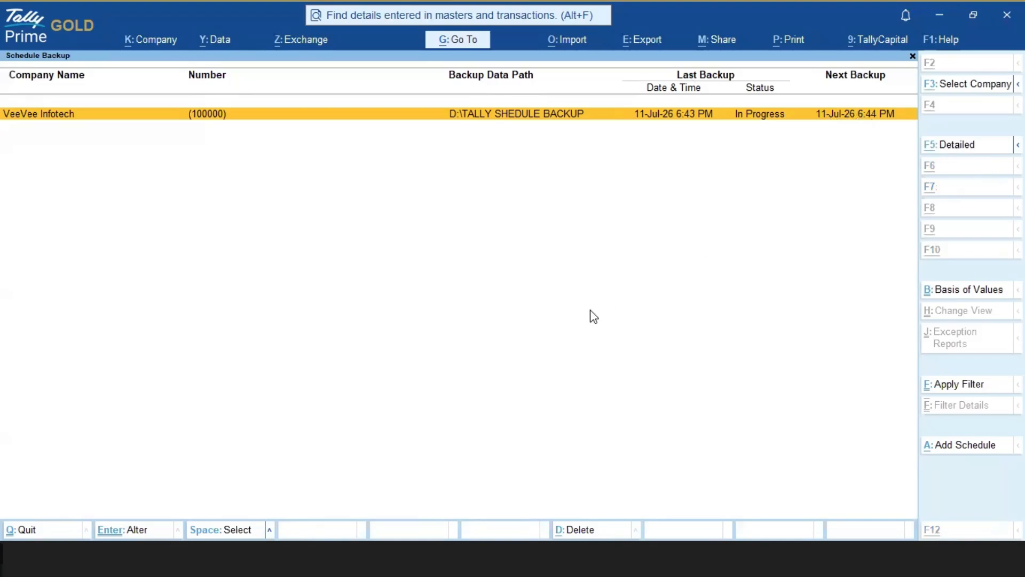
key("alt+Tab")
left_click_drag(352, 223, 348, 231)
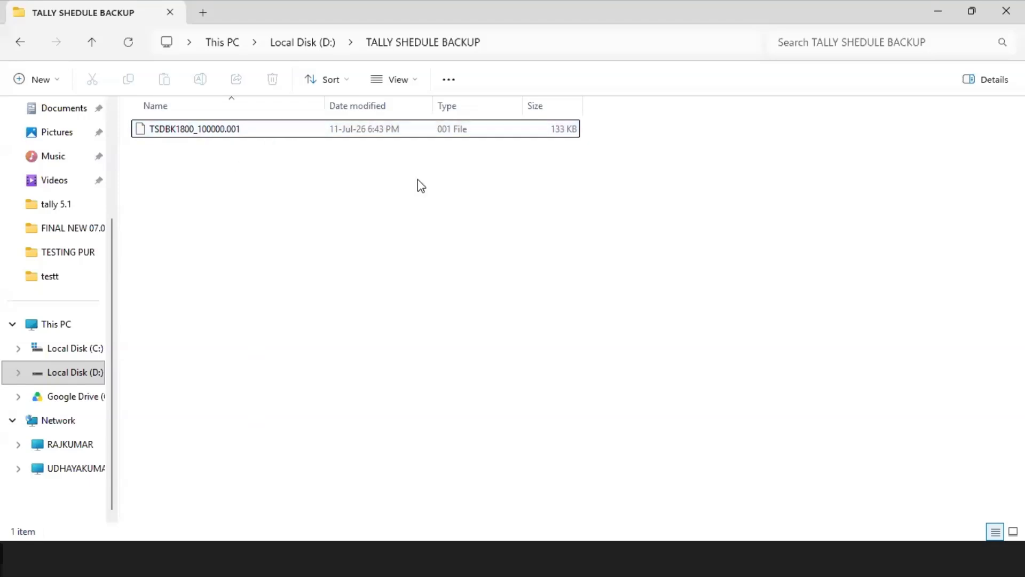
Step: Check VeeVee Infotech's last backup status in TallyPrime's Schedule Backup report and compare it with the file in the backup folder
key("alt+Tab")
key("Escape")
key("Escape")
key("n")
left_click(286, 161)
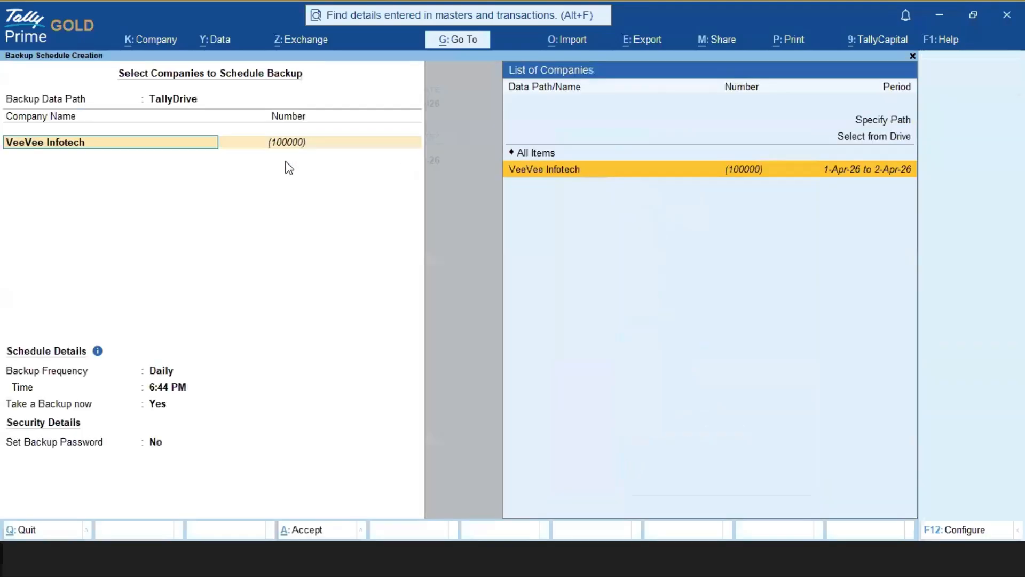
key("BackSpace")
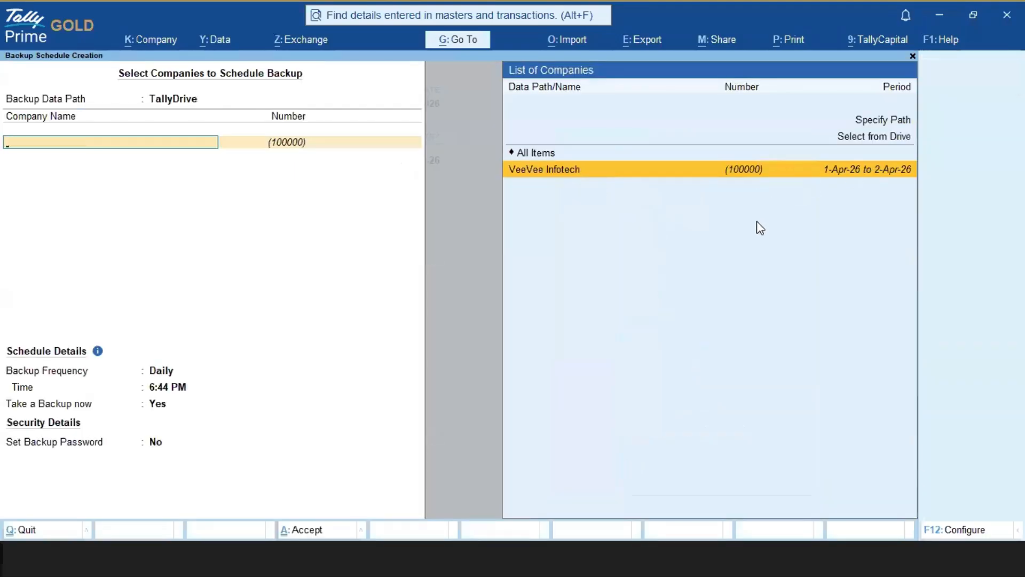
key("Escape")
key("y")
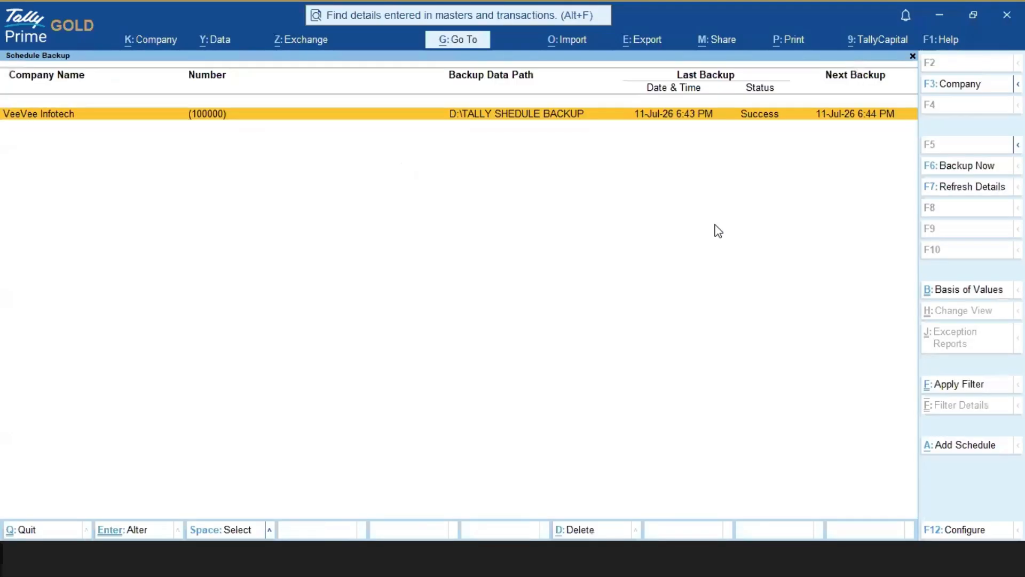
key("Escape")
key("alt+Tab")
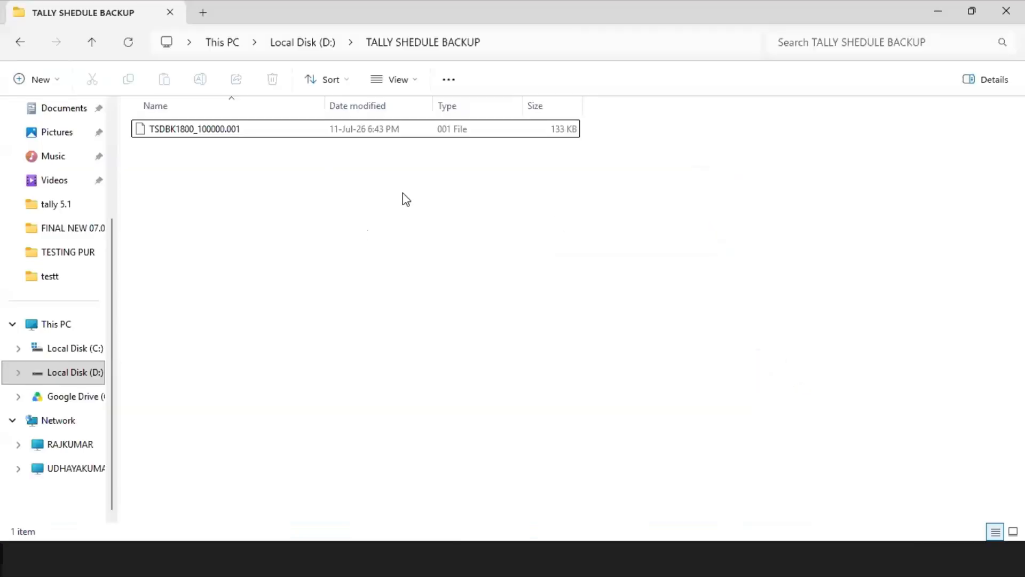
Step: Return to the Gateway of Tally and switch to the sample image of a company list with backup statuses
key("alt+Tab")
key("Escape")
key("n")
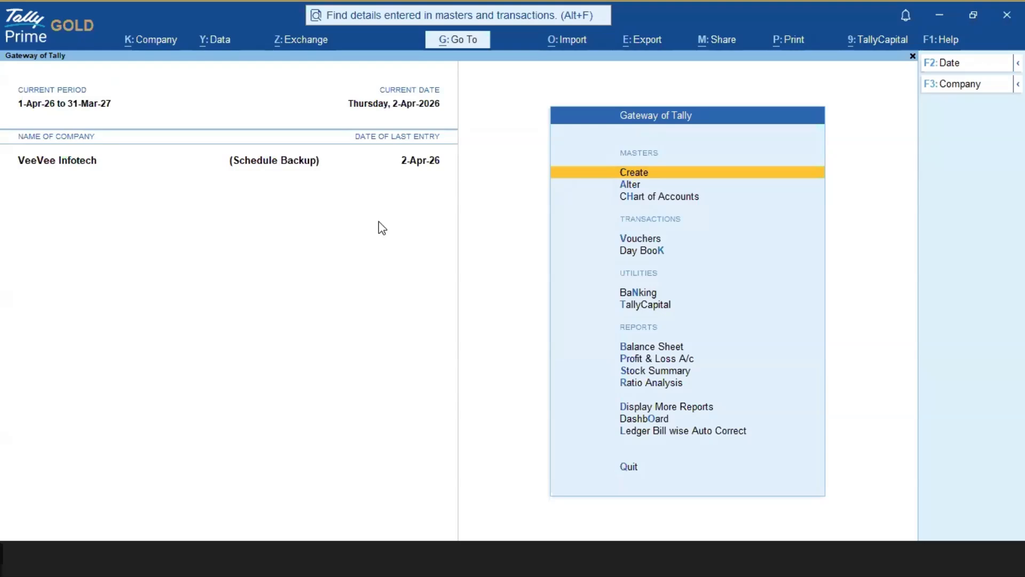
key("alt+Tab")
key("alt+Tab")
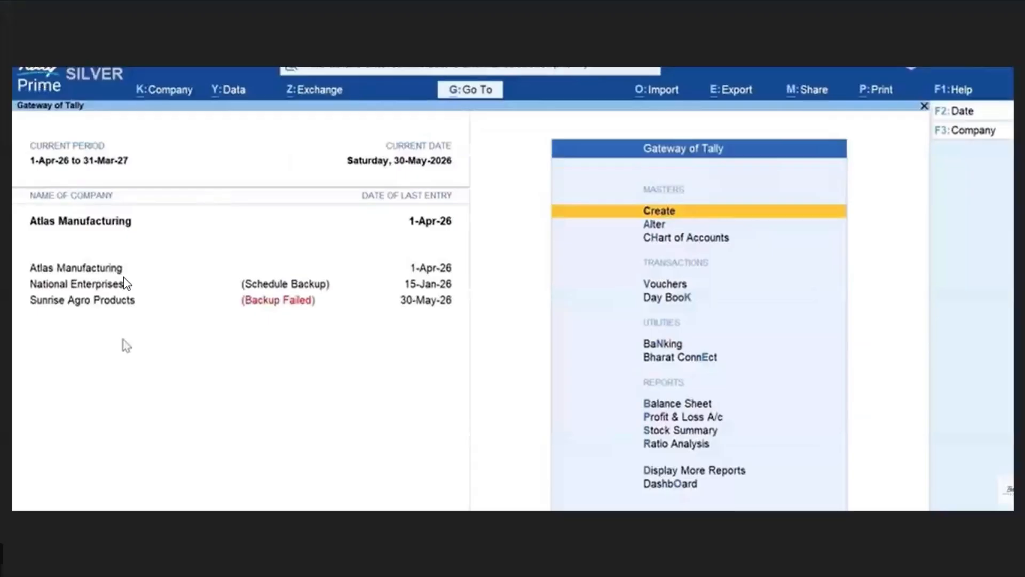